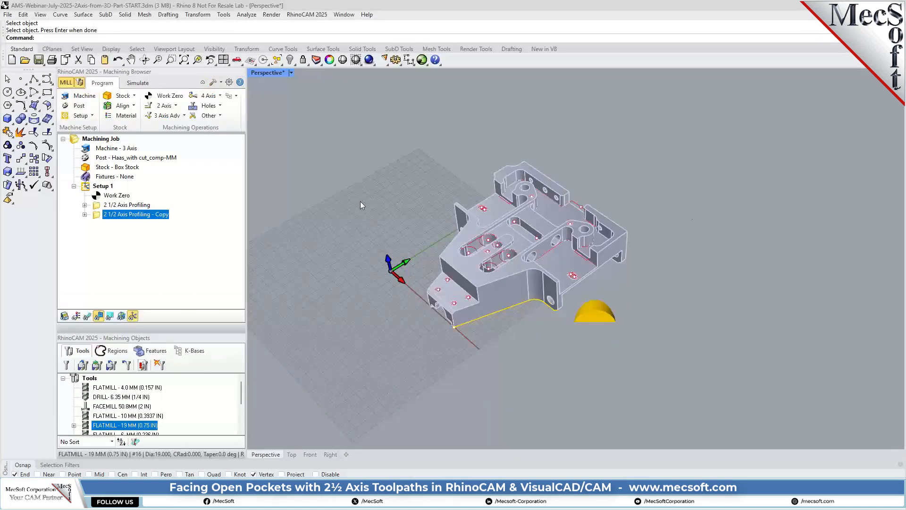
Examine the open side pocket of the part, including its floor, corner walls and open edge
scroll(515, 297, up, 5)
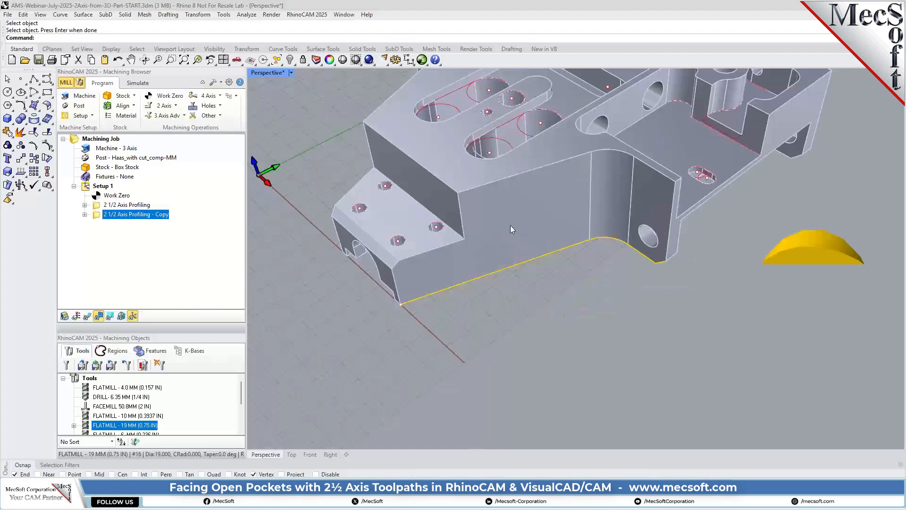
scroll(461, 332, down, 3)
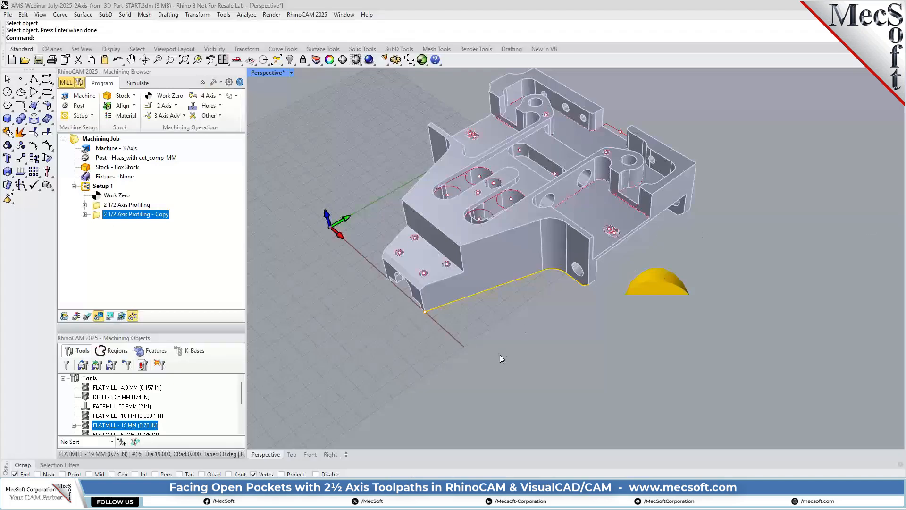
scroll(648, 148, up, 4)
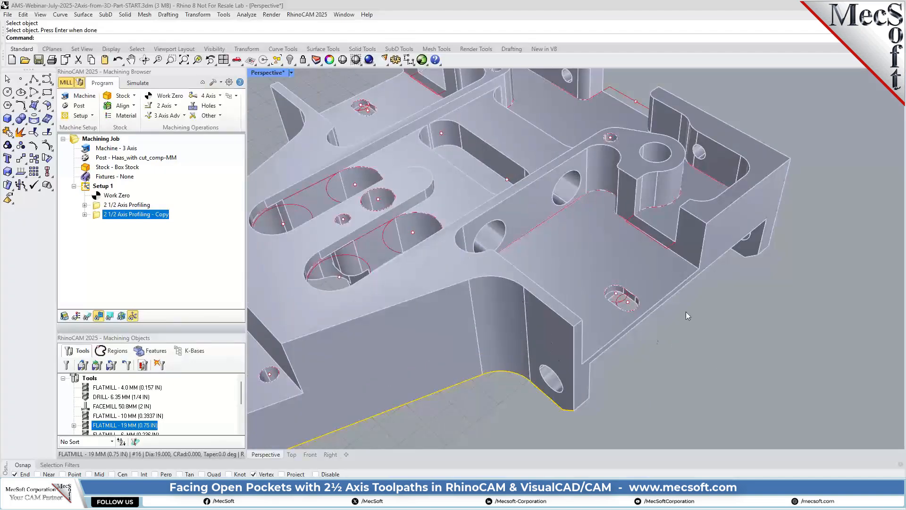
scroll(486, 349, down, 2)
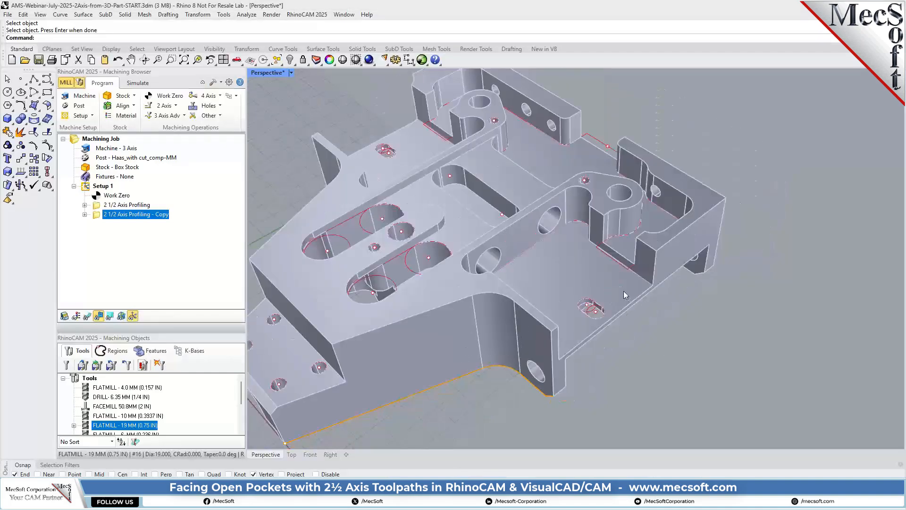
scroll(596, 323, up, 3)
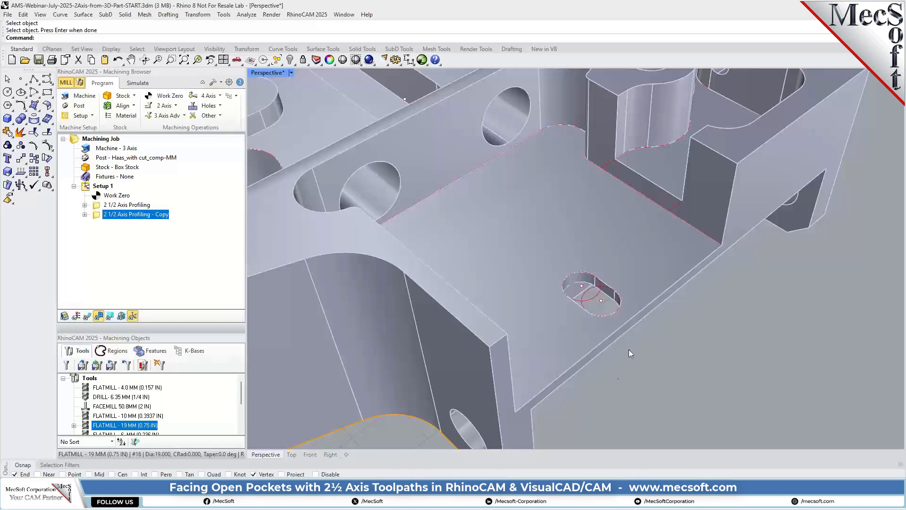
scroll(553, 324, down, 4)
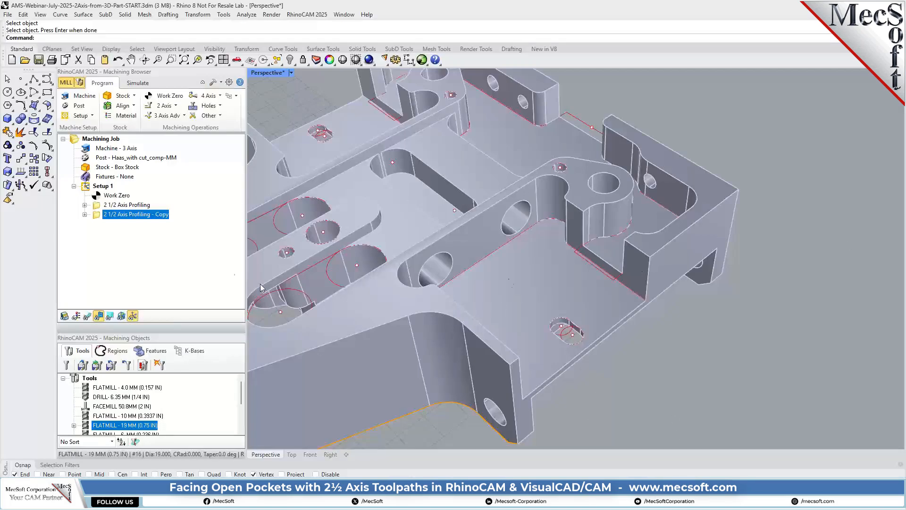
Create a 2½ Axis Facing operation with the open floor curves of the two side pockets as part regions
click(163, 106)
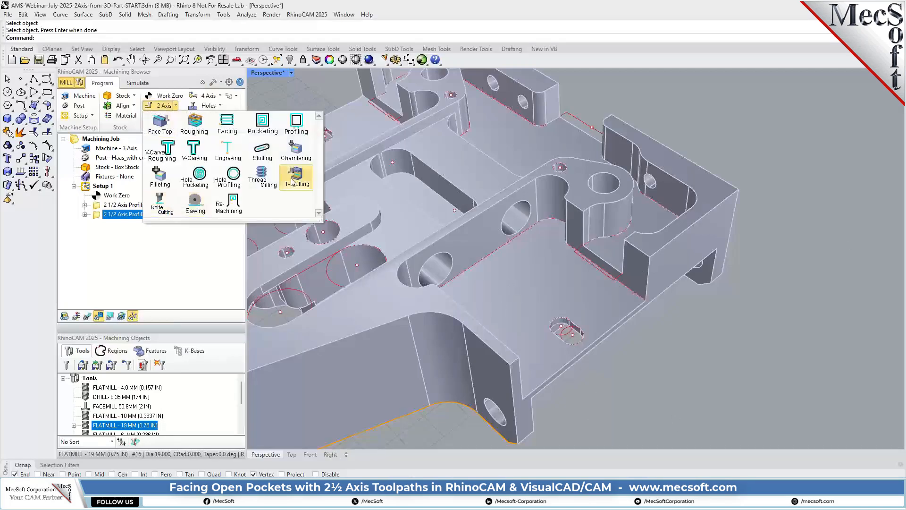
click(227, 124)
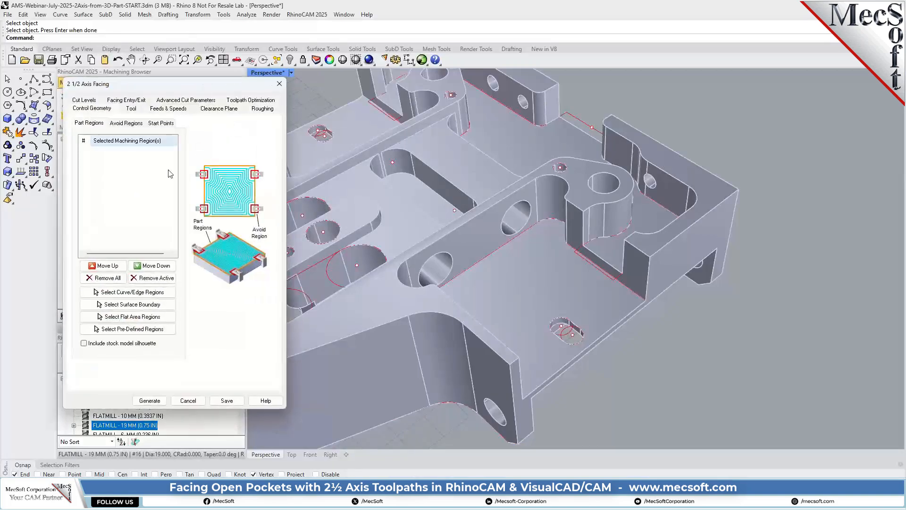
click(127, 293)
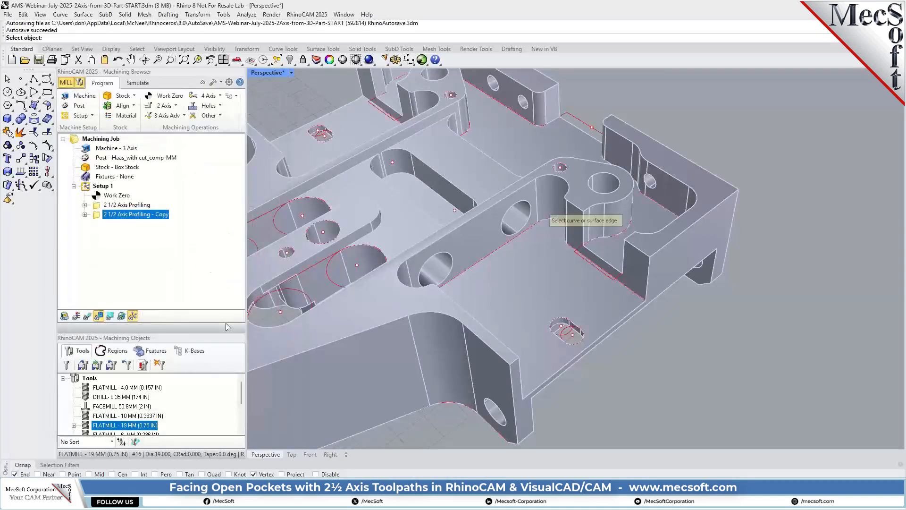
click(534, 228)
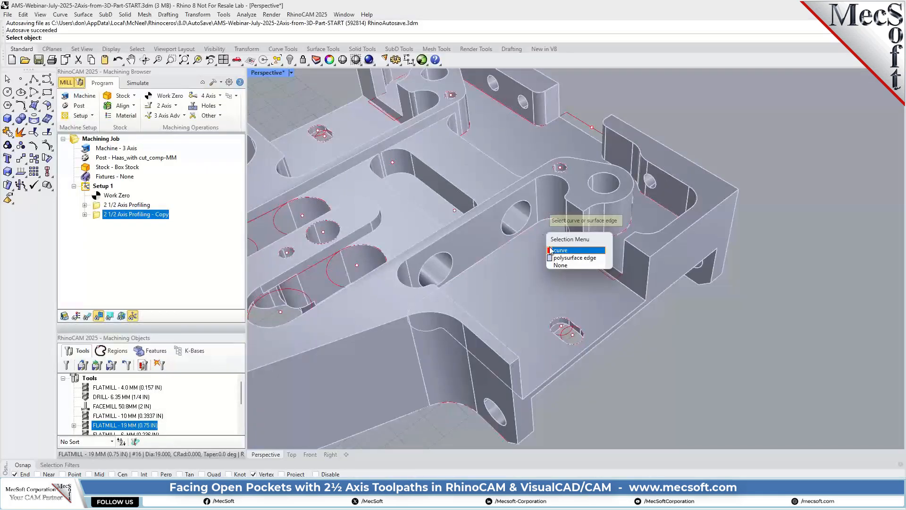
click(564, 253)
right_drag(637, 282, 521, 345)
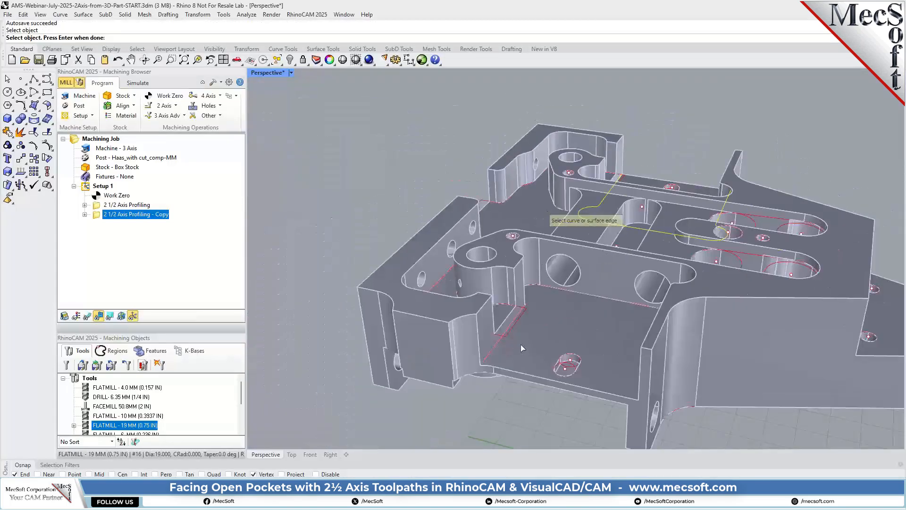
click(497, 351)
right_drag(458, 348, 641, 350)
key(Return)
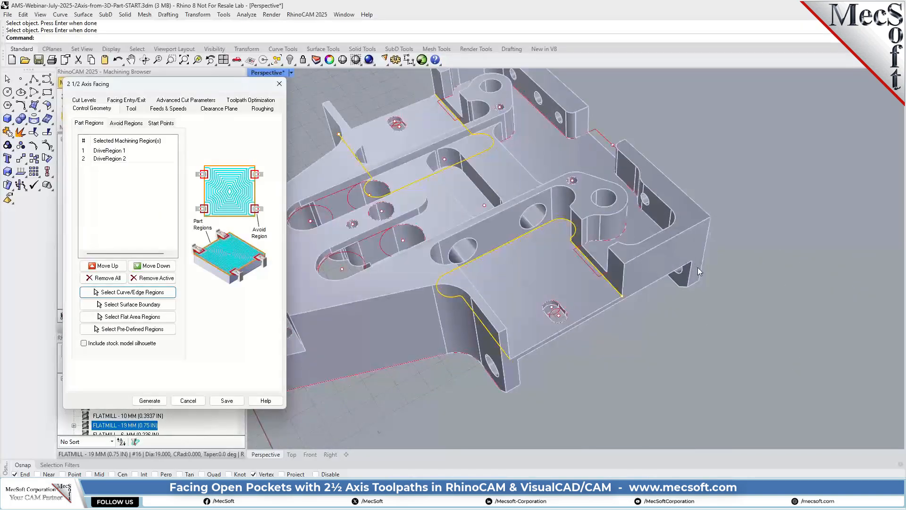
Choose the FLATMILL - 4.0 MM tool for the facing operation and check it against the pocket's corner radii
scroll(698, 267, down, 5)
scroll(585, 197, up, 5)
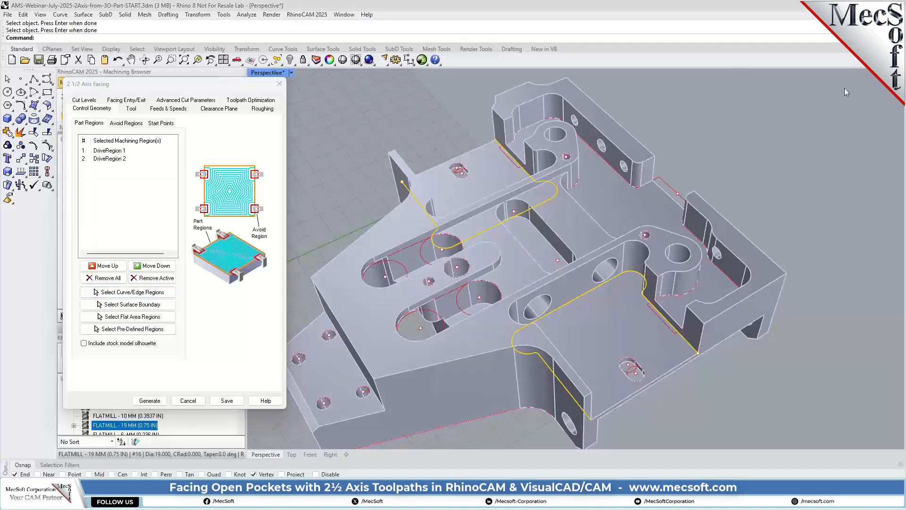
click(131, 108)
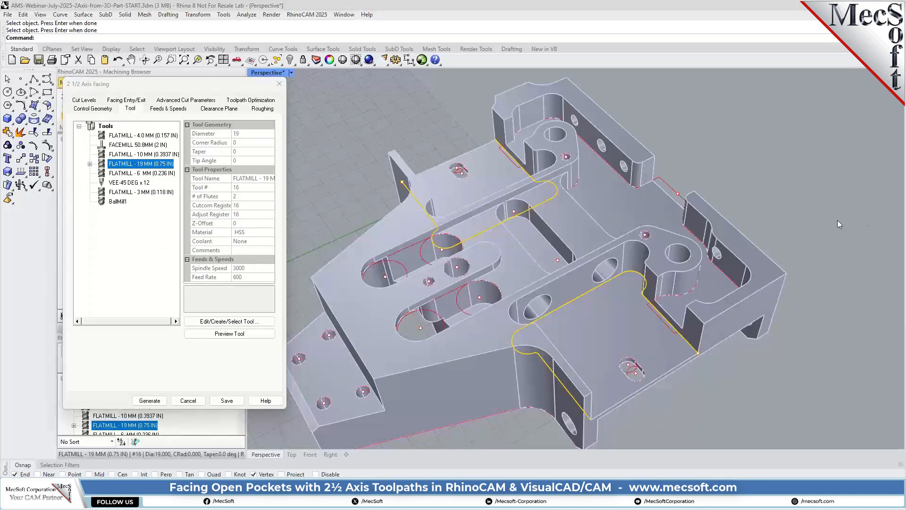
click(127, 135)
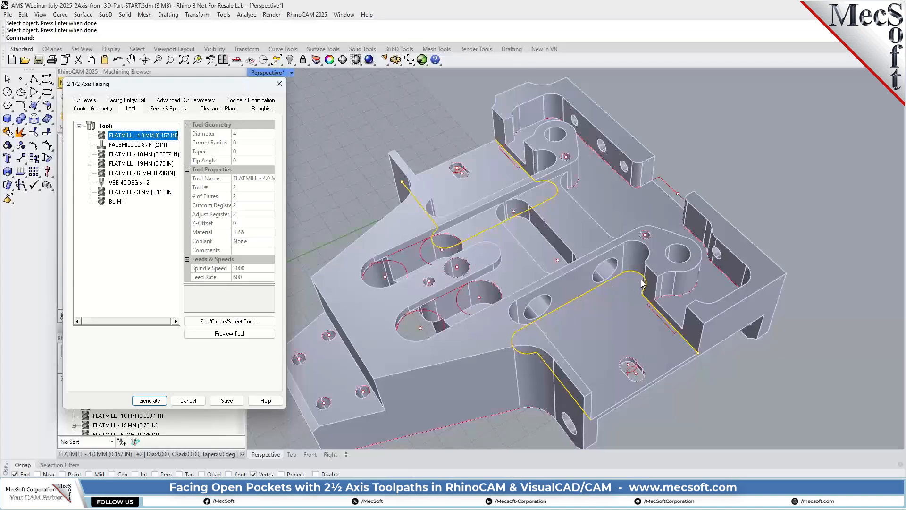
scroll(642, 287, up, 8)
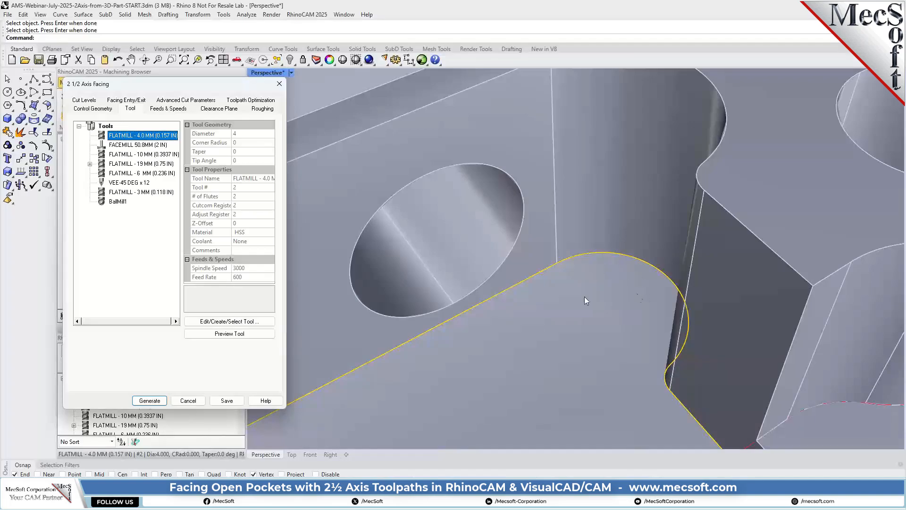
scroll(618, 248, down, 10)
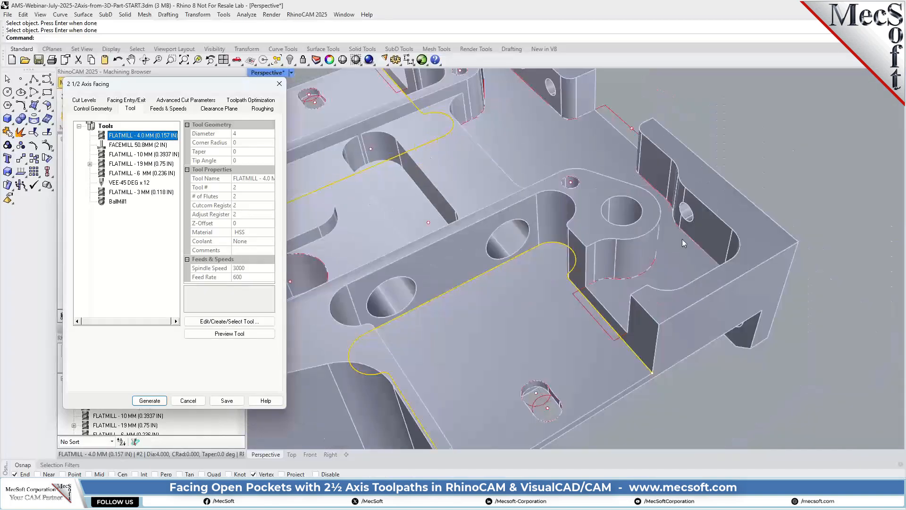
scroll(719, 231, down, 2)
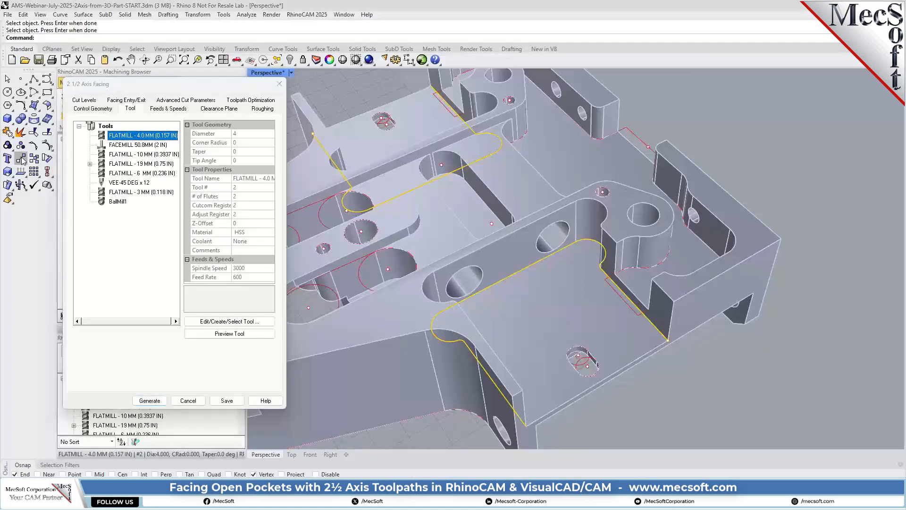
Configure the cut levels with the cut geometry at the bottom, a picked total cut depth of 9.779 and a rough depth per cut of 1.2
click(262, 109)
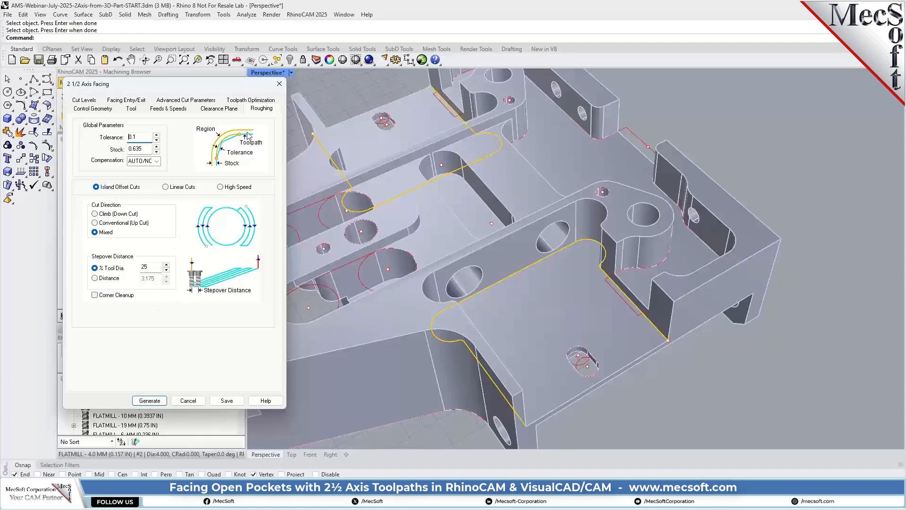
click(85, 100)
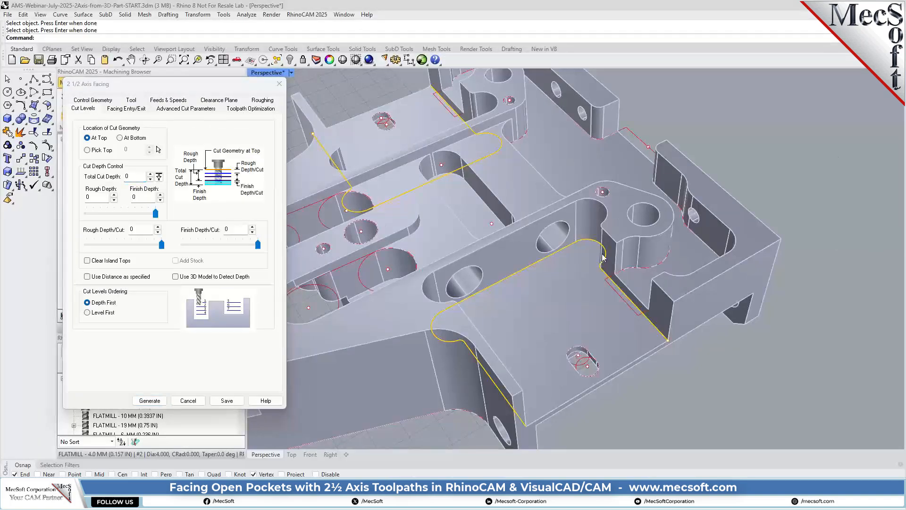
click(134, 140)
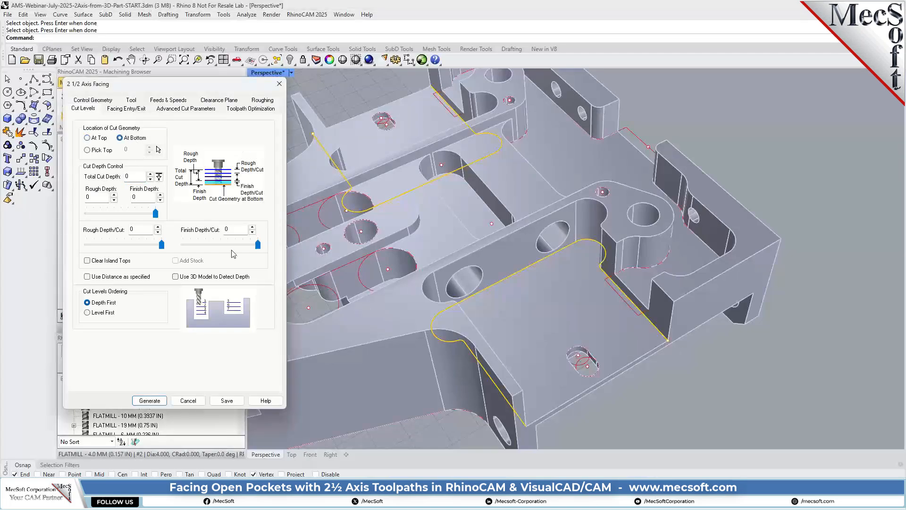
click(159, 177)
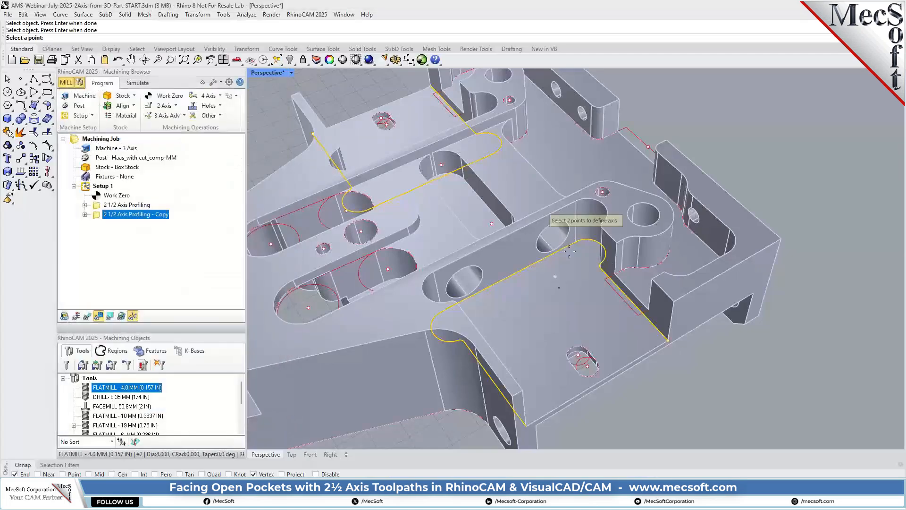
click(582, 235)
click(668, 339)
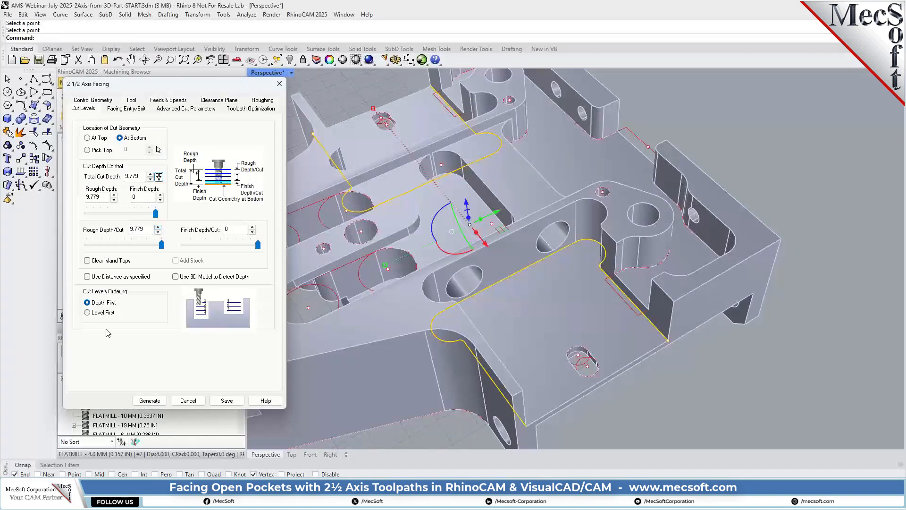
double_click(147, 231)
text(1.2)
Set the facing entry motion to Lines & Arcs with an approach length of 3
click(176, 109)
click(126, 109)
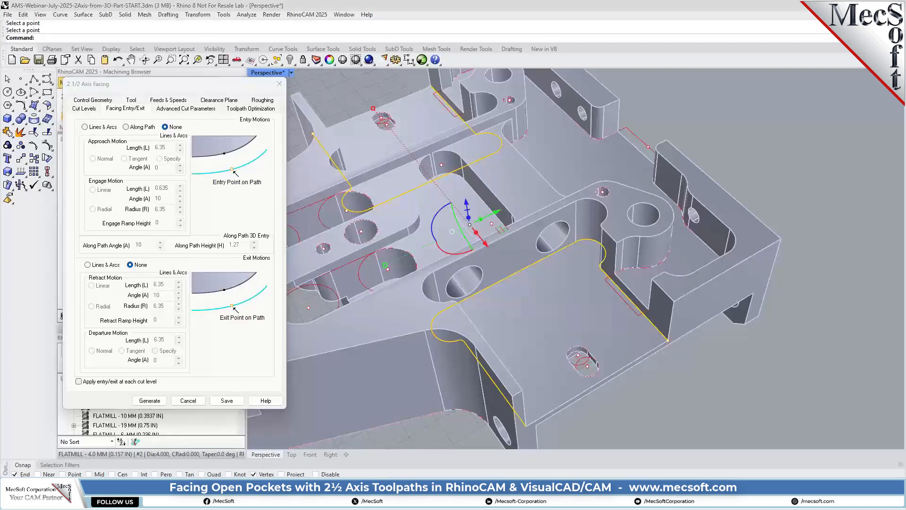
click(85, 127)
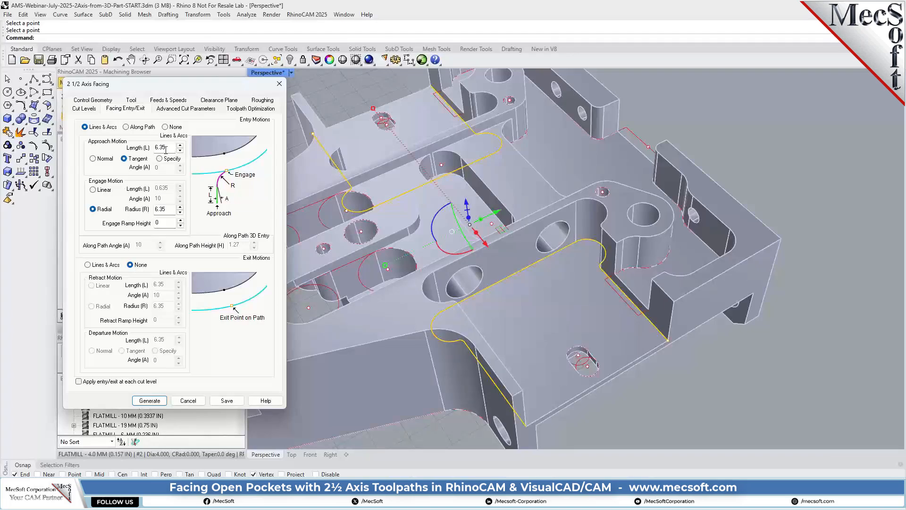
double_click(151, 149)
text(3)
Set the engage motion to Linear with length 3 and angle 0, and generate the facing toolpath
click(99, 191)
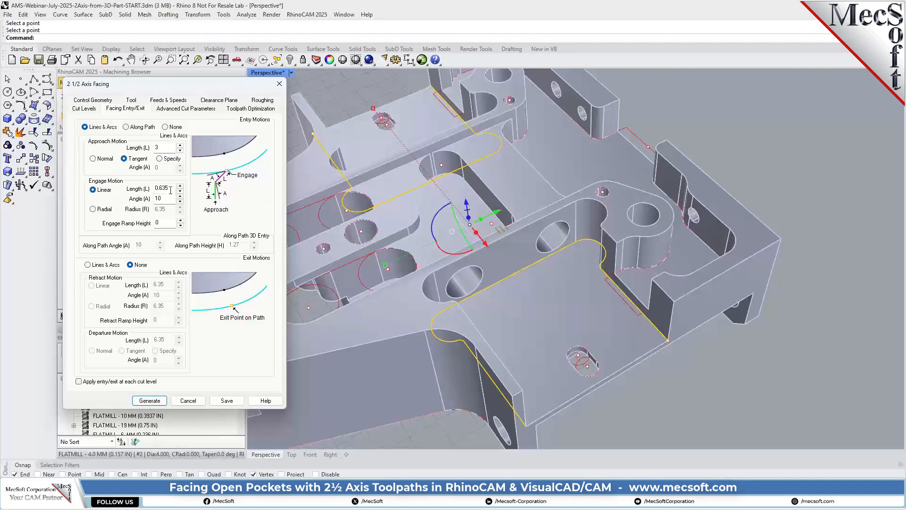
drag(171, 189, 138, 190)
text(3)
key(Tab)
text(0)
click(185, 109)
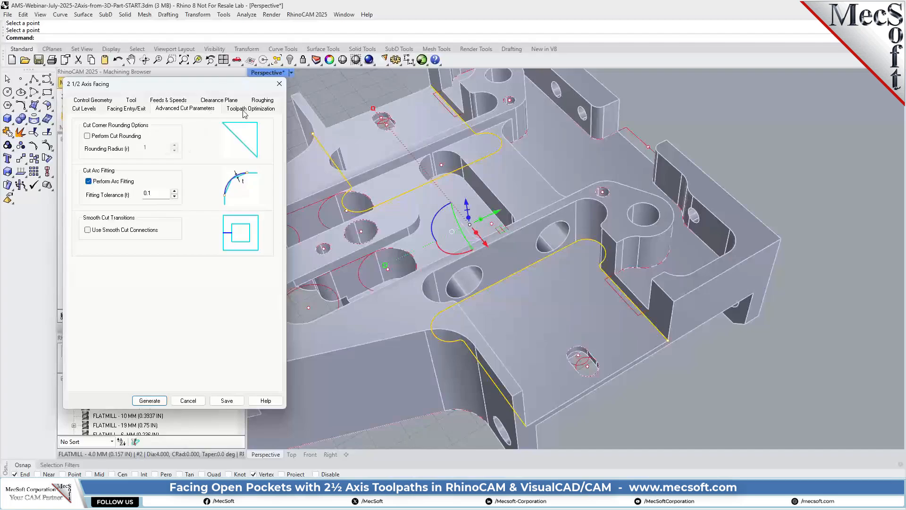
click(156, 402)
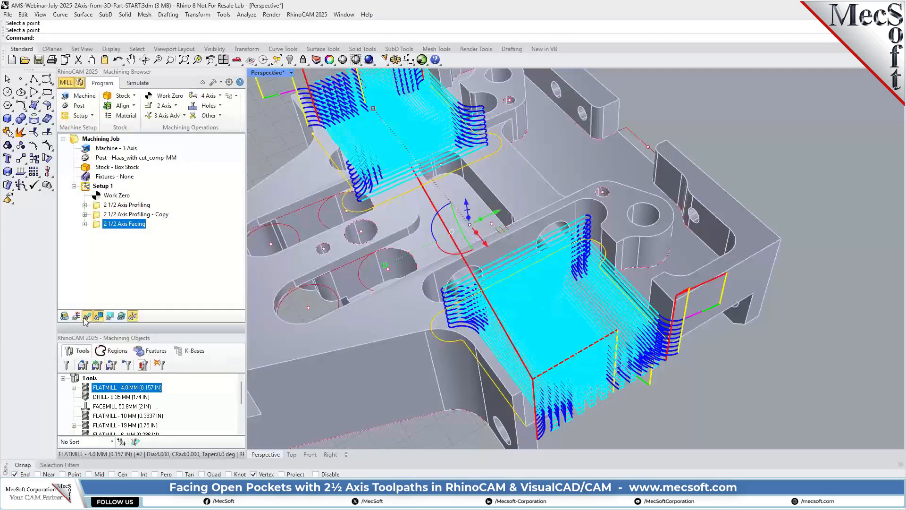
Inspect the generated facing toolpaths over both open pockets from several angles, including the entry moves and open-side passes
right_drag(604, 386, 628, 365)
scroll(427, 190, down, 2)
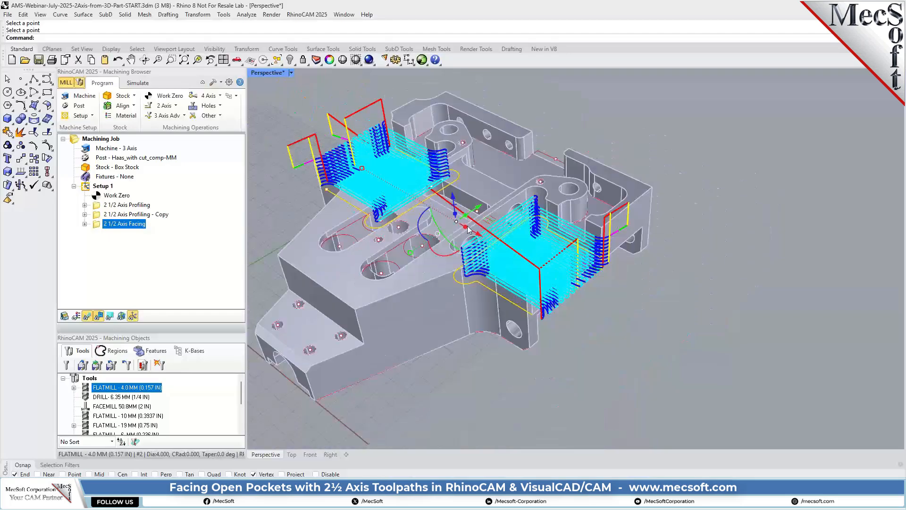
right_drag(565, 255, 739, 280)
scroll(674, 238, up, 11)
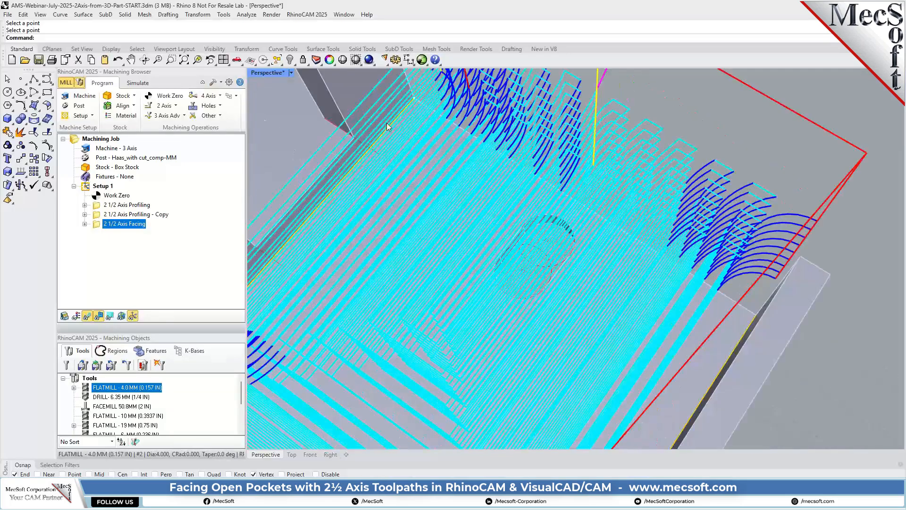
scroll(630, 296, down, 8)
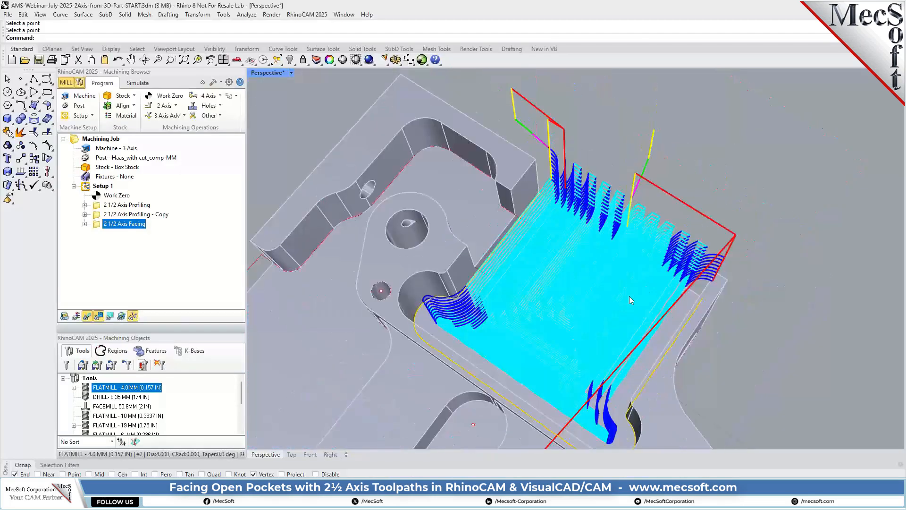
right_drag(629, 296, 393, 327)
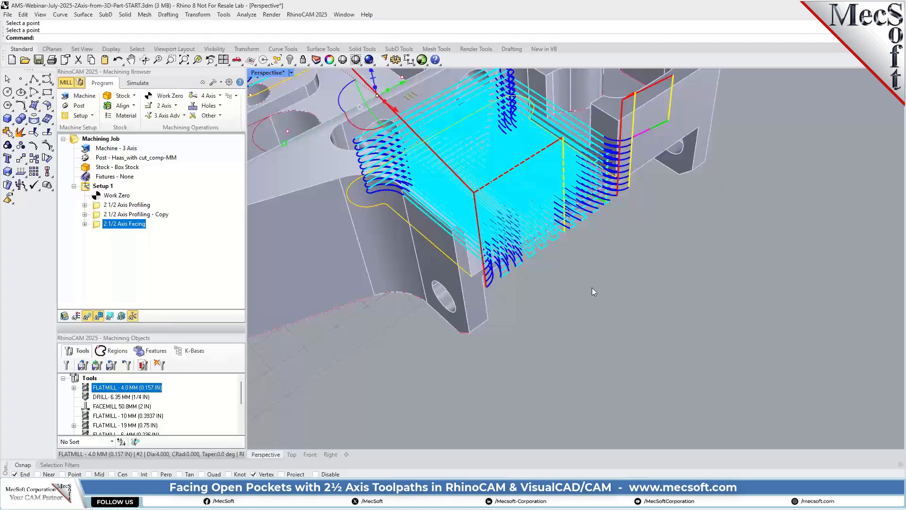
scroll(518, 207, down, 6)
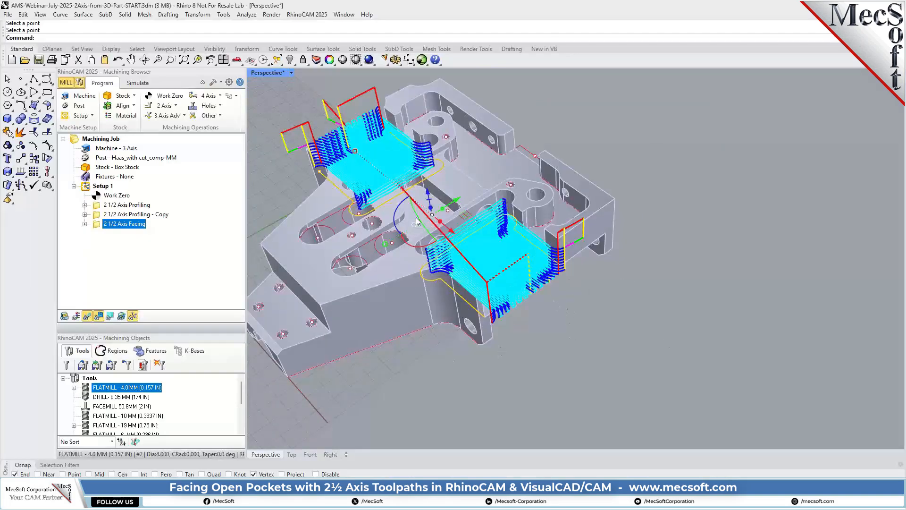
click(435, 358)
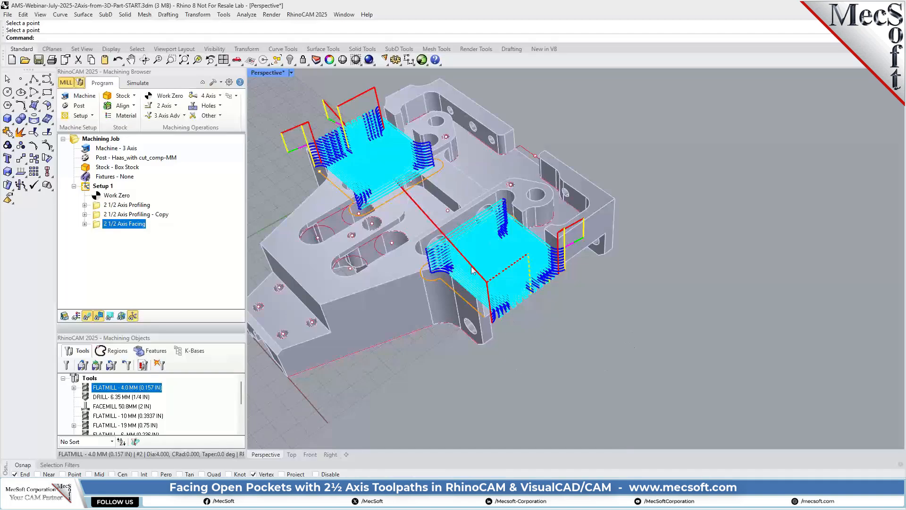
scroll(472, 270, up, 3)
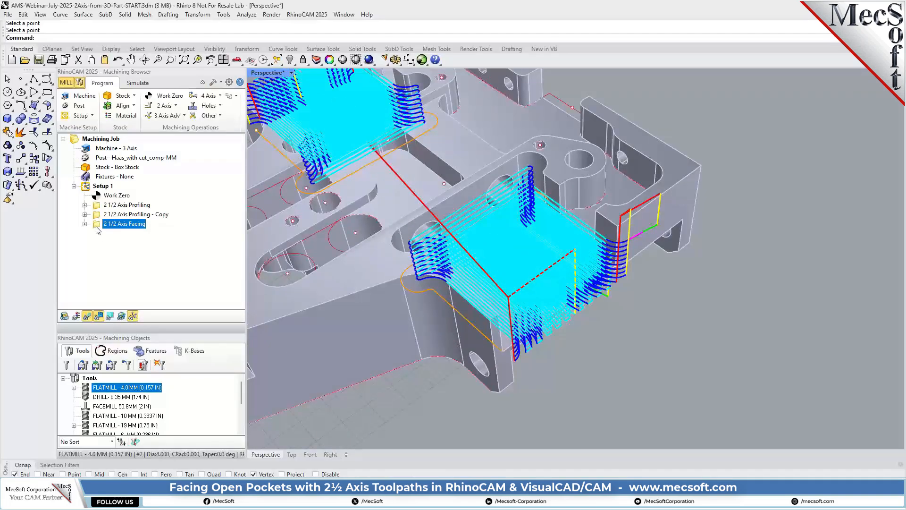
Check the simulation color in the properties of the 2 1/2 Axis Facing operation
scroll(473, 335, up, 3)
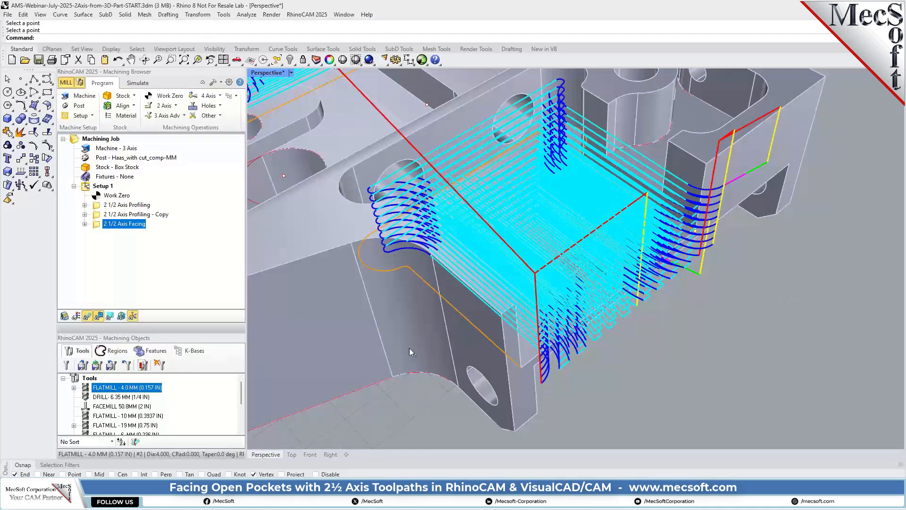
right_click(140, 230)
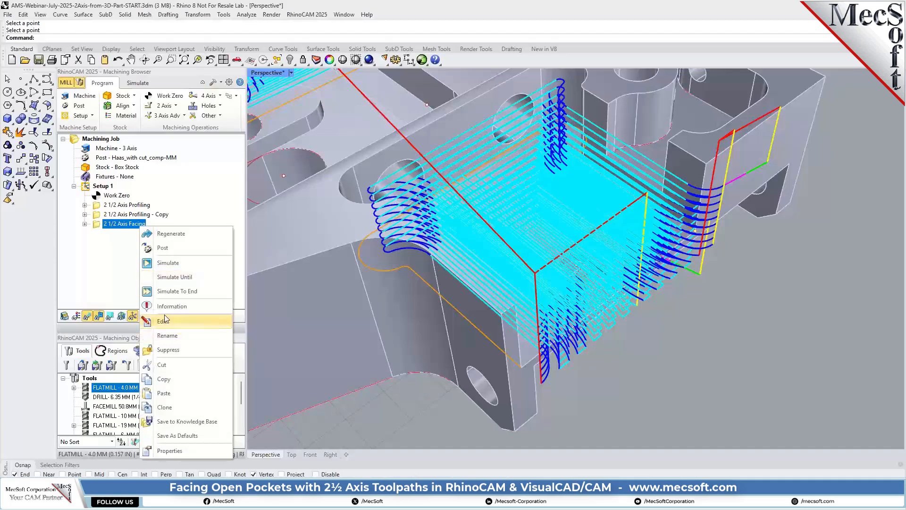
click(170, 451)
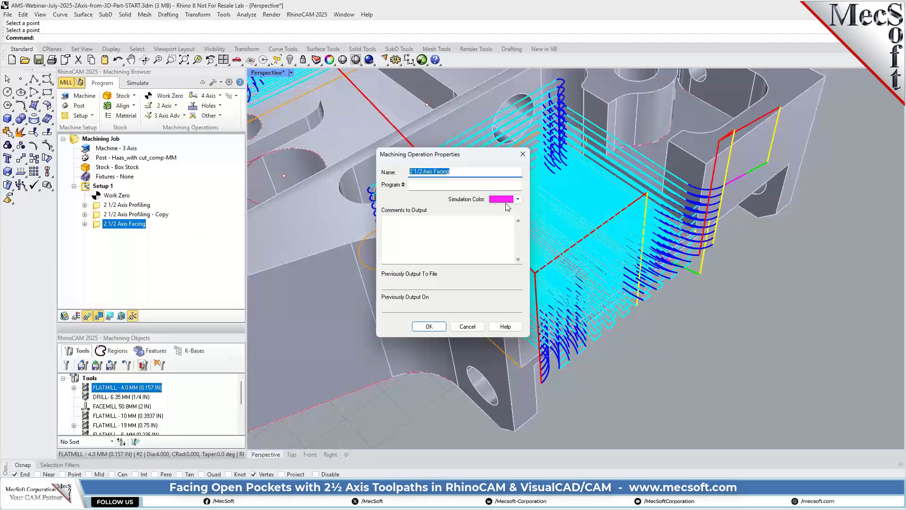
click(429, 327)
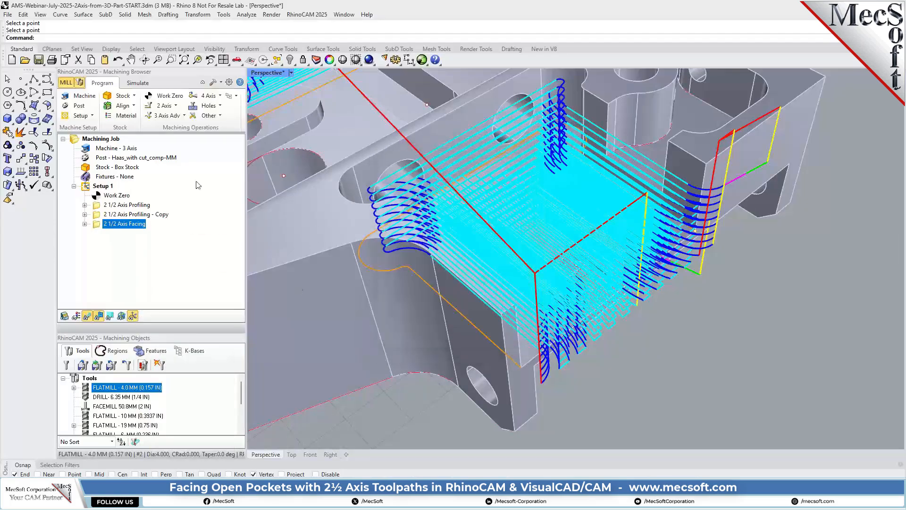
Simulate the 2 1/2 Axis Facing operation's material removal and examine both open side pockets in the cut stock
click(138, 83)
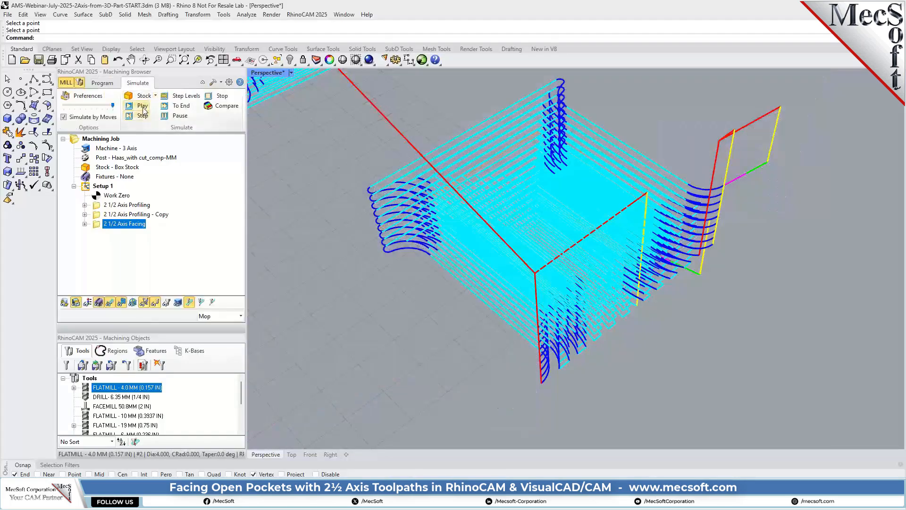
click(142, 107)
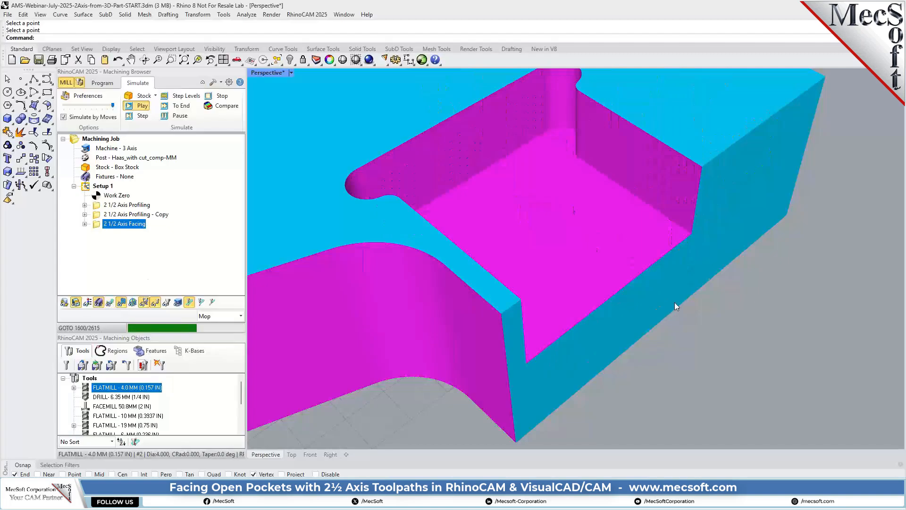
scroll(672, 351, down, 5)
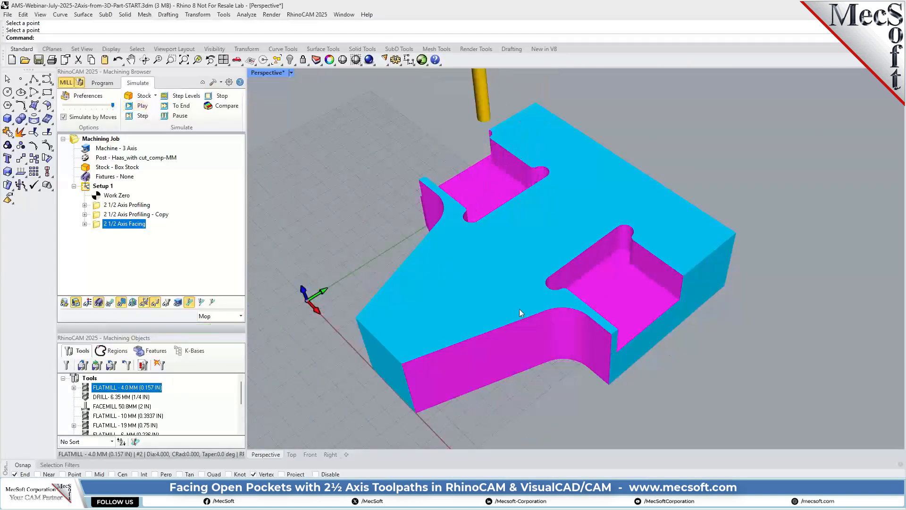
right_drag(673, 349, 704, 285)
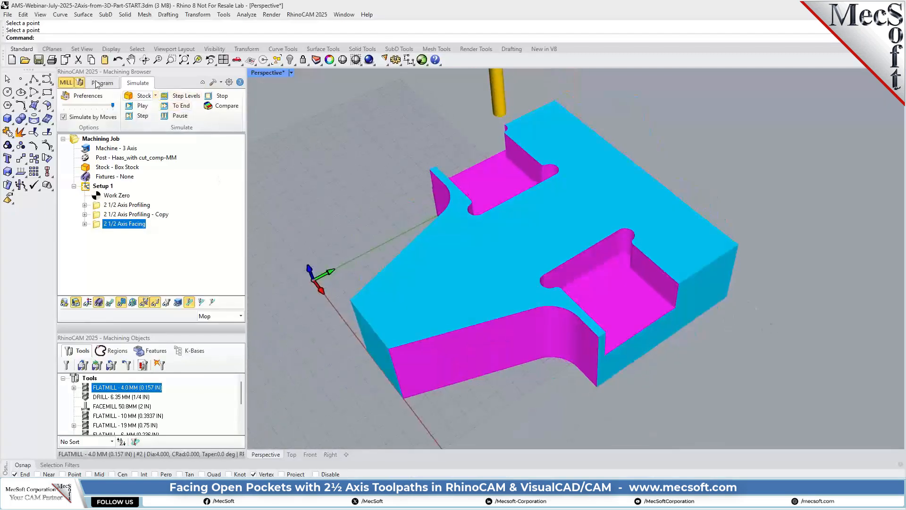